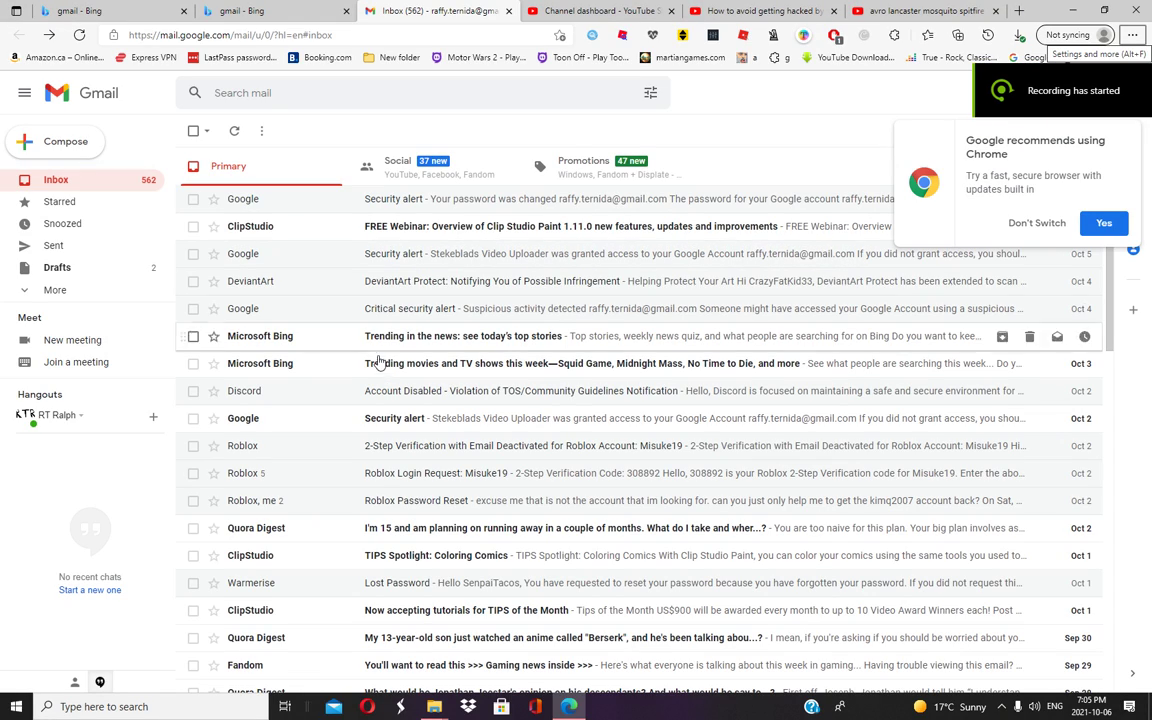
Open the Google security alert about Stekeblads Video Uploader and read its heading.
click(340, 432)
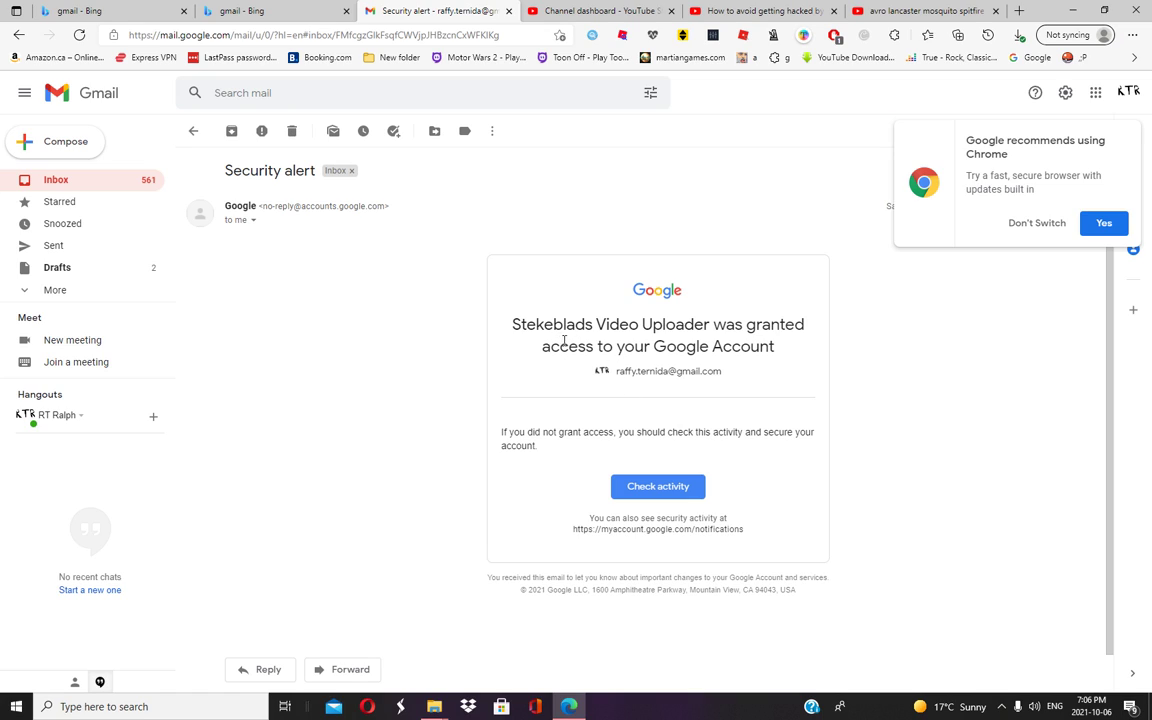
drag(520, 330, 700, 326)
click(699, 346)
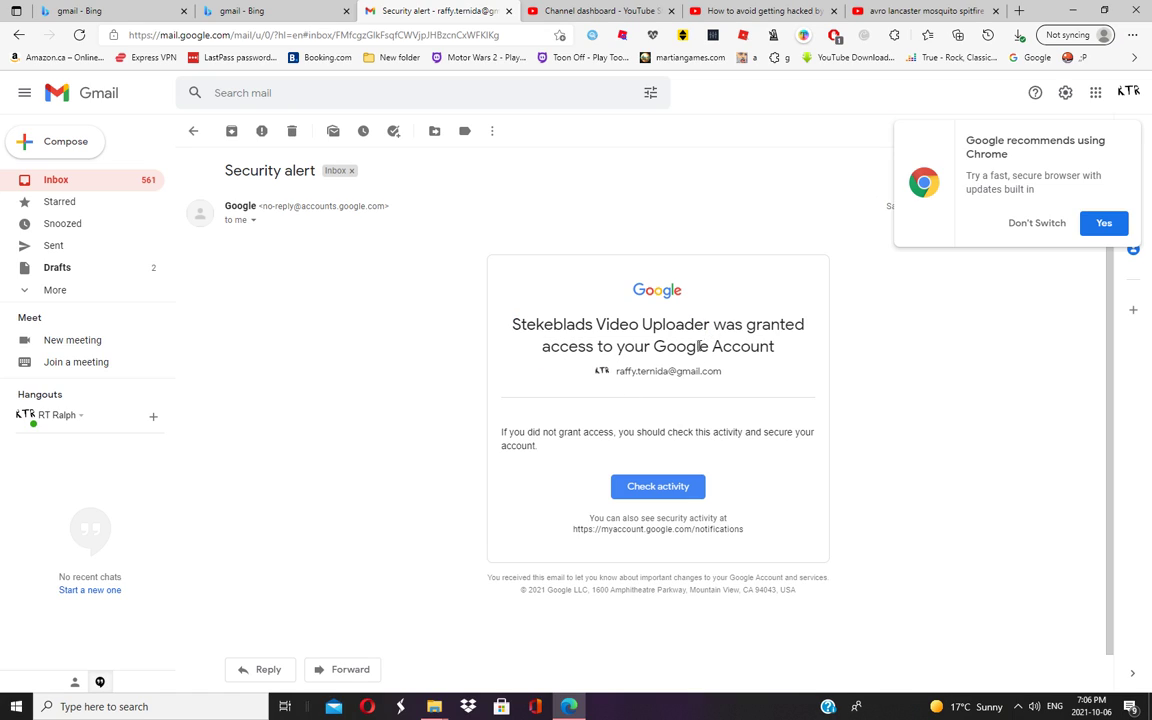
Open the Recent security activity page for the Stekeblads Video Uploader access grant.
click(634, 490)
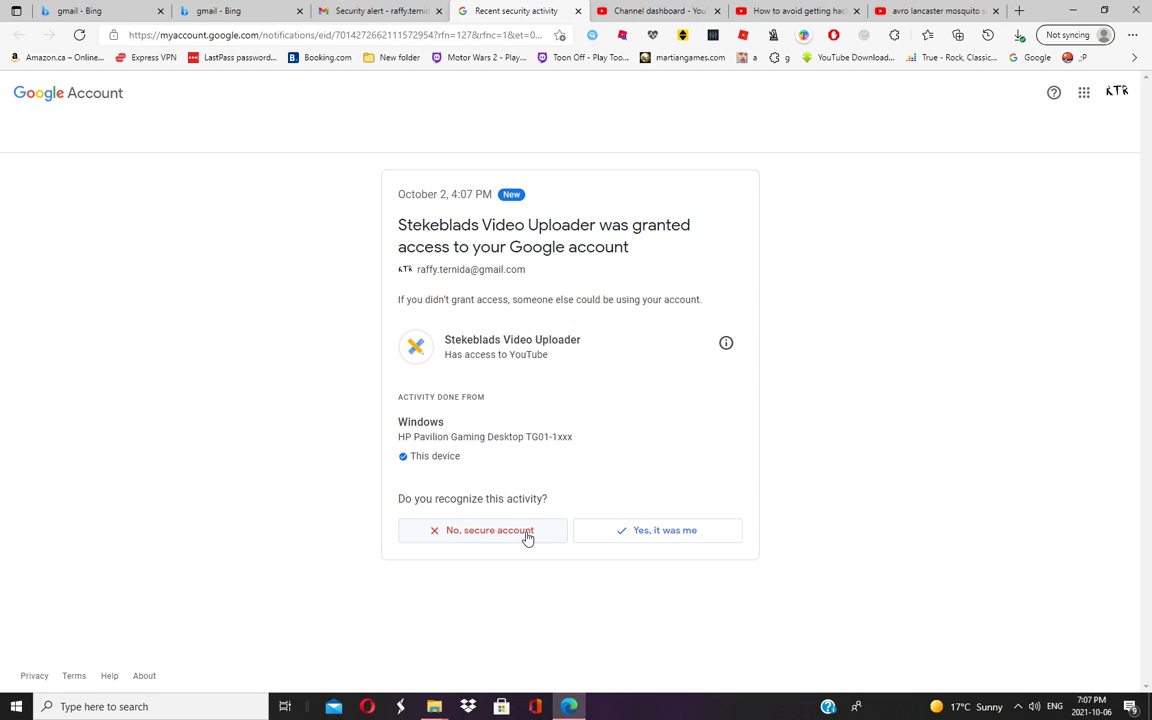
drag(397, 226, 580, 226)
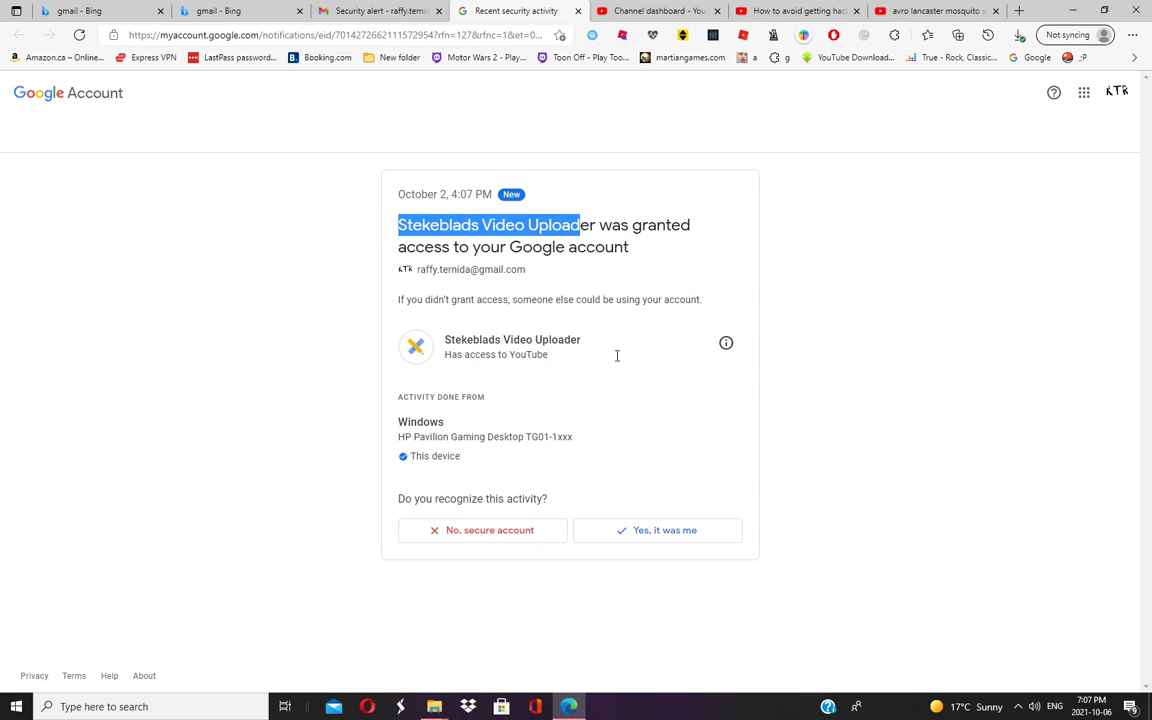
click(617, 355)
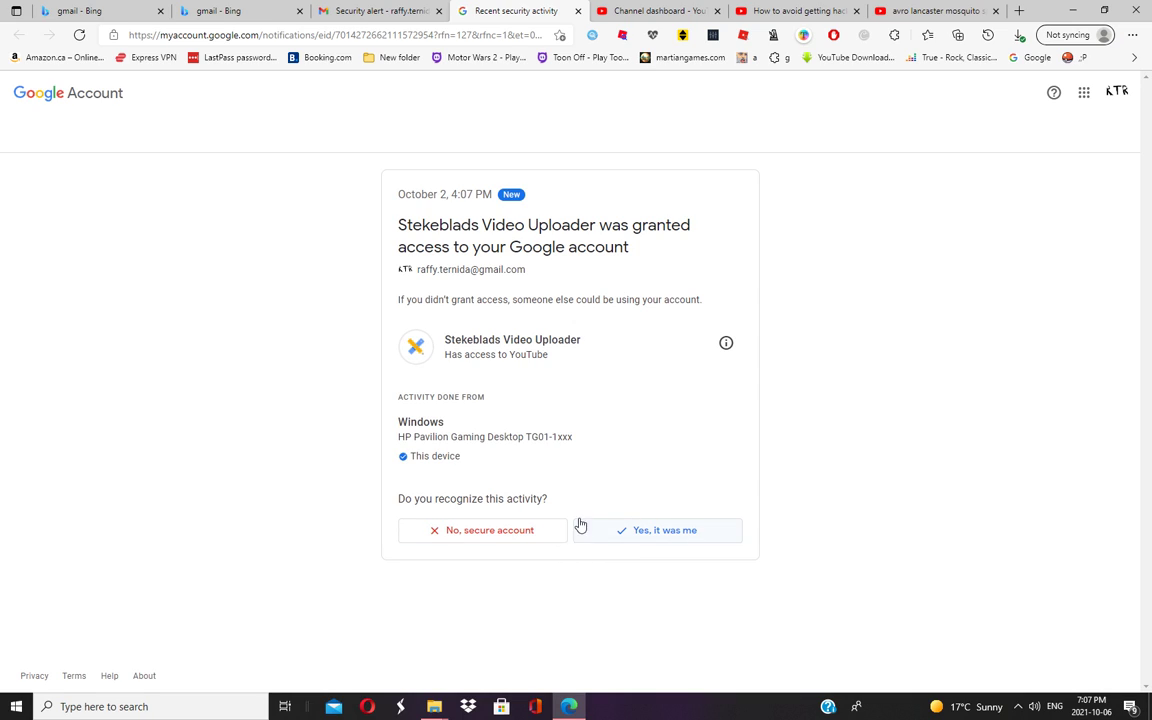
Report the Stekeblads Video Uploader grant as unrecognised and revoke its access.
click(482, 536)
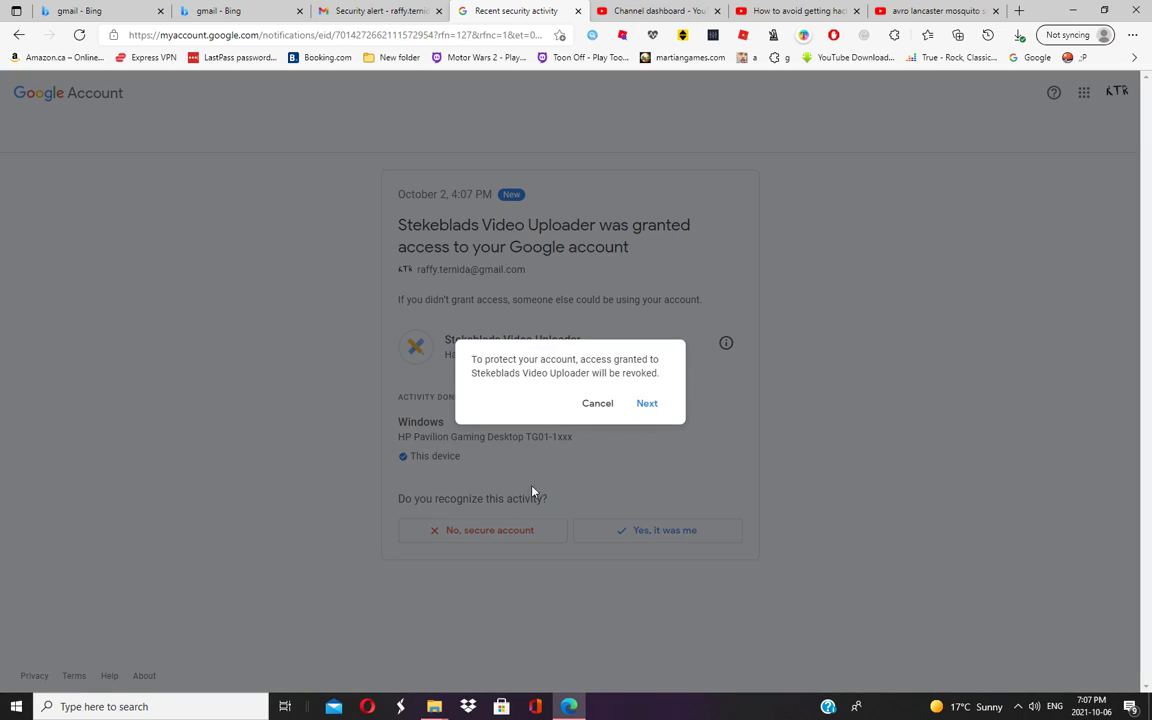
click(647, 405)
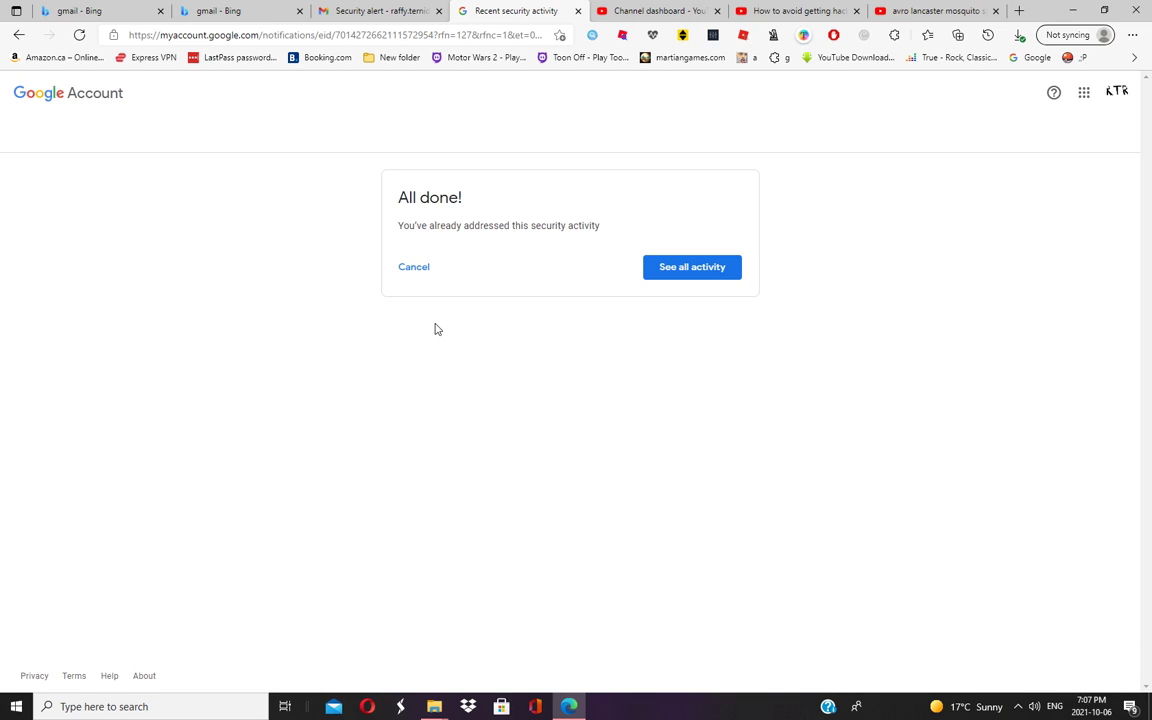
click(18, 35)
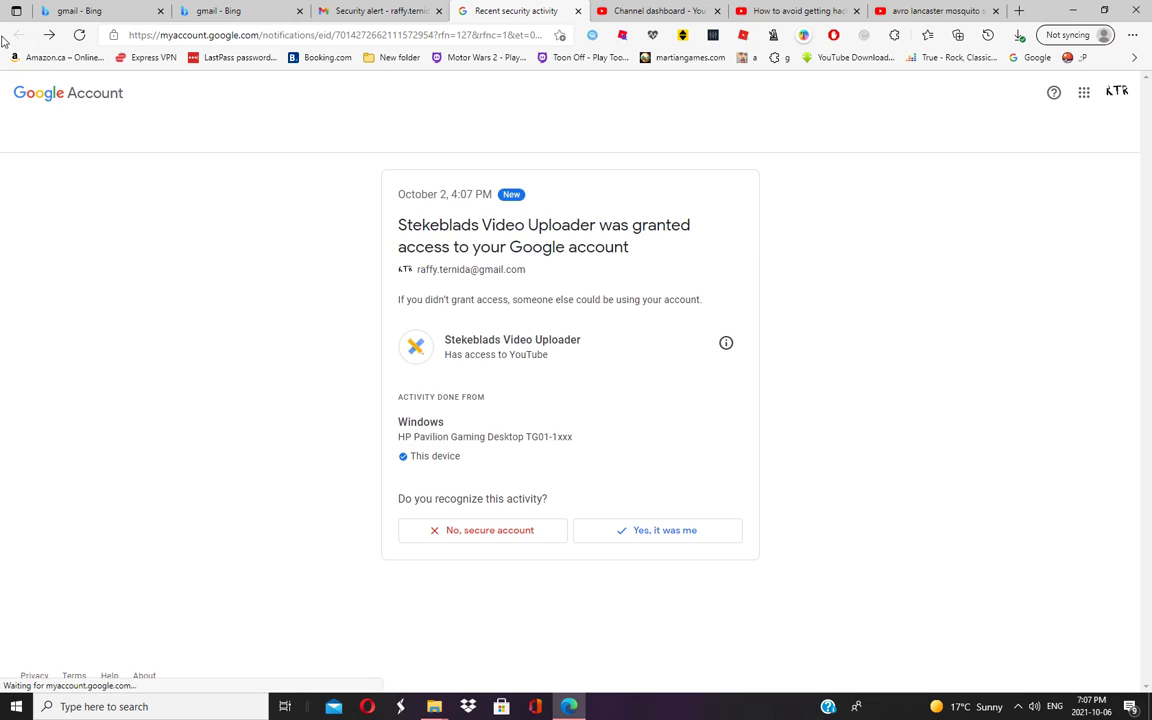
Confirm the grant as yours, run the Security Checkup, and open the critical suspicious-app alert.
click(628, 531)
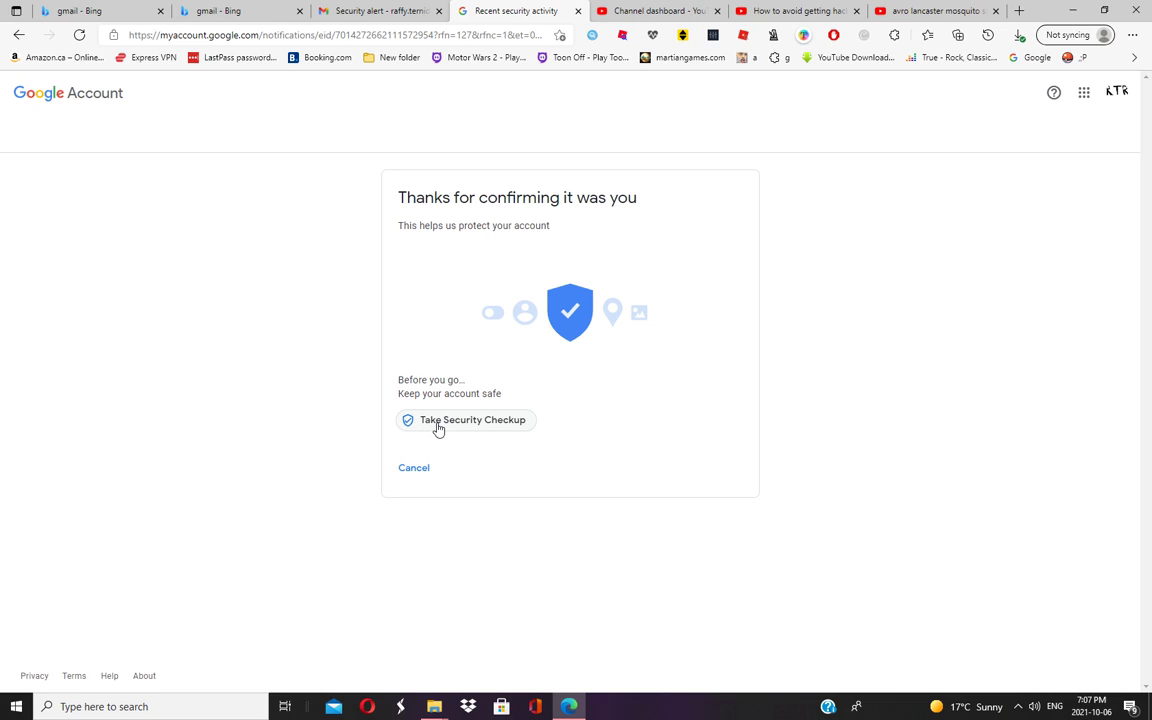
click(446, 428)
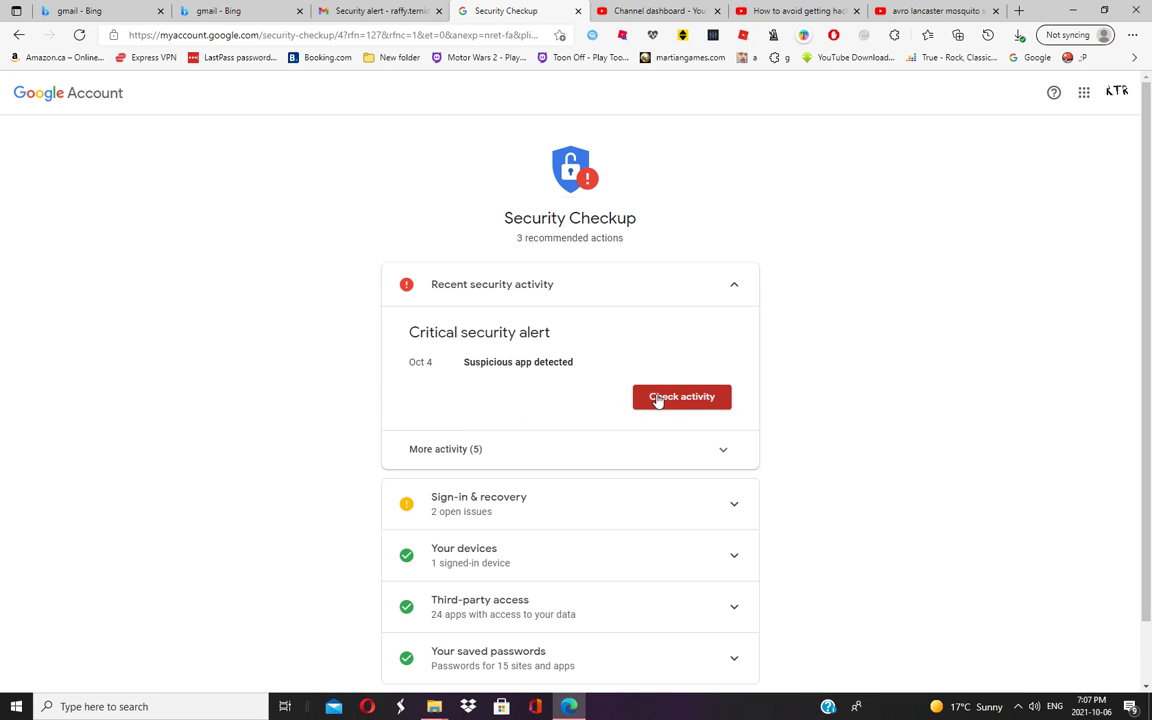
click(720, 510)
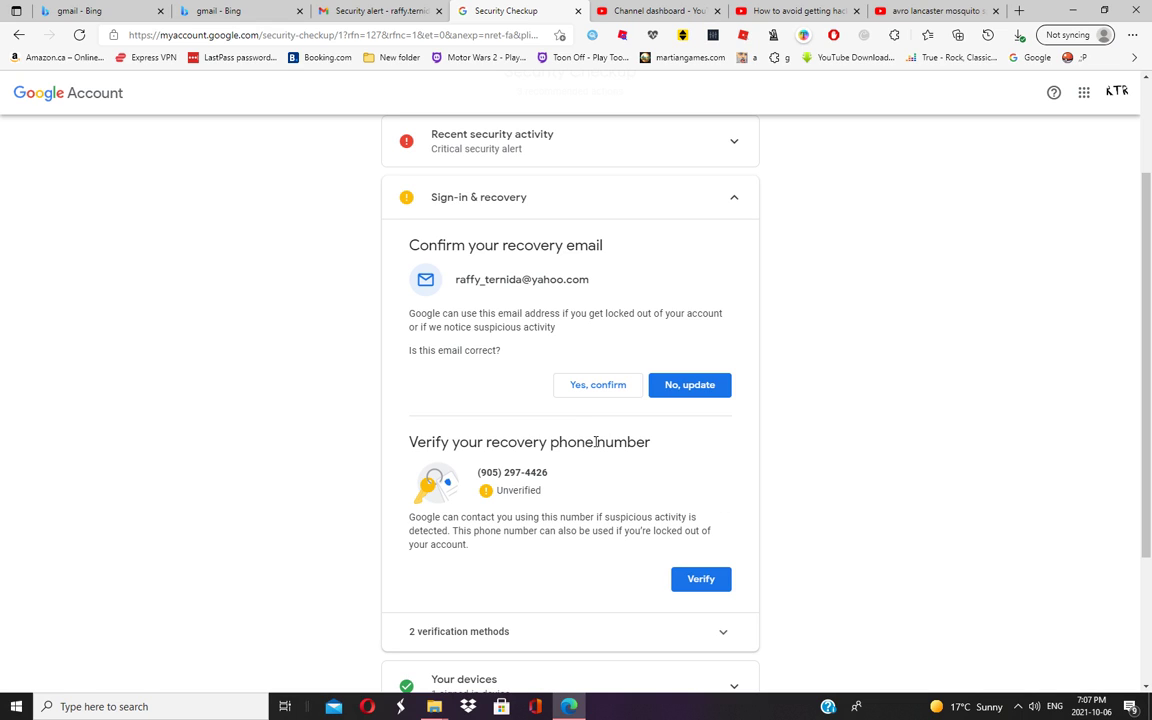
scroll(588, 418, up, 3)
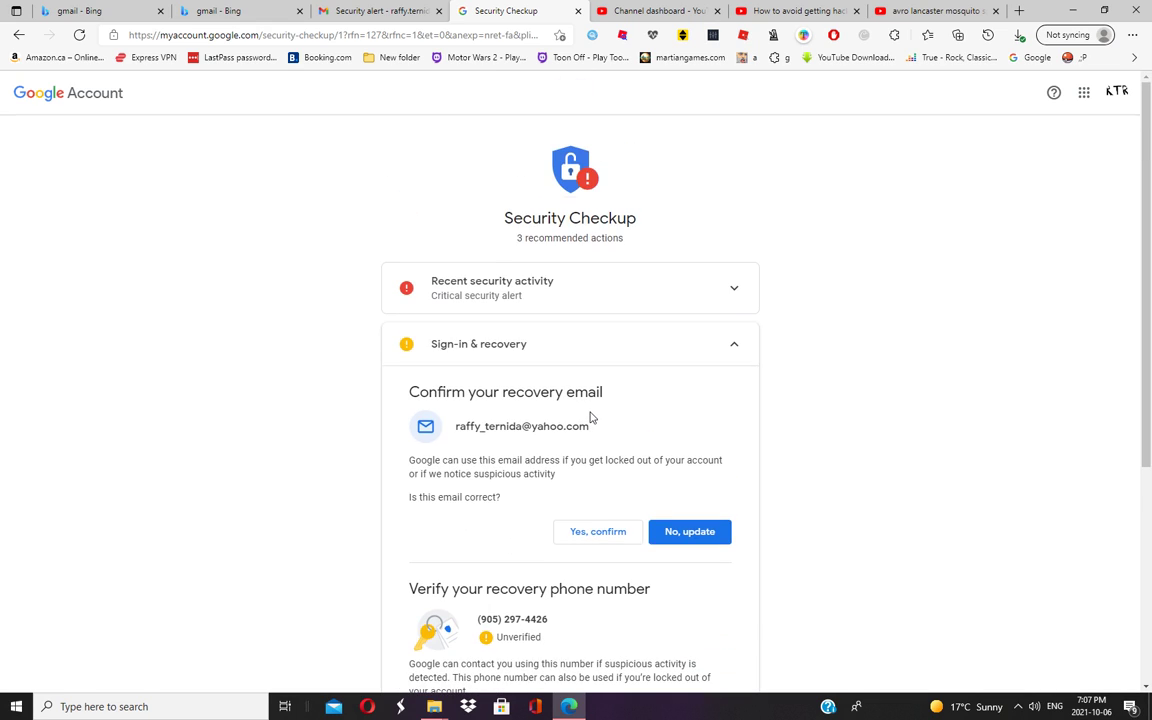
click(722, 296)
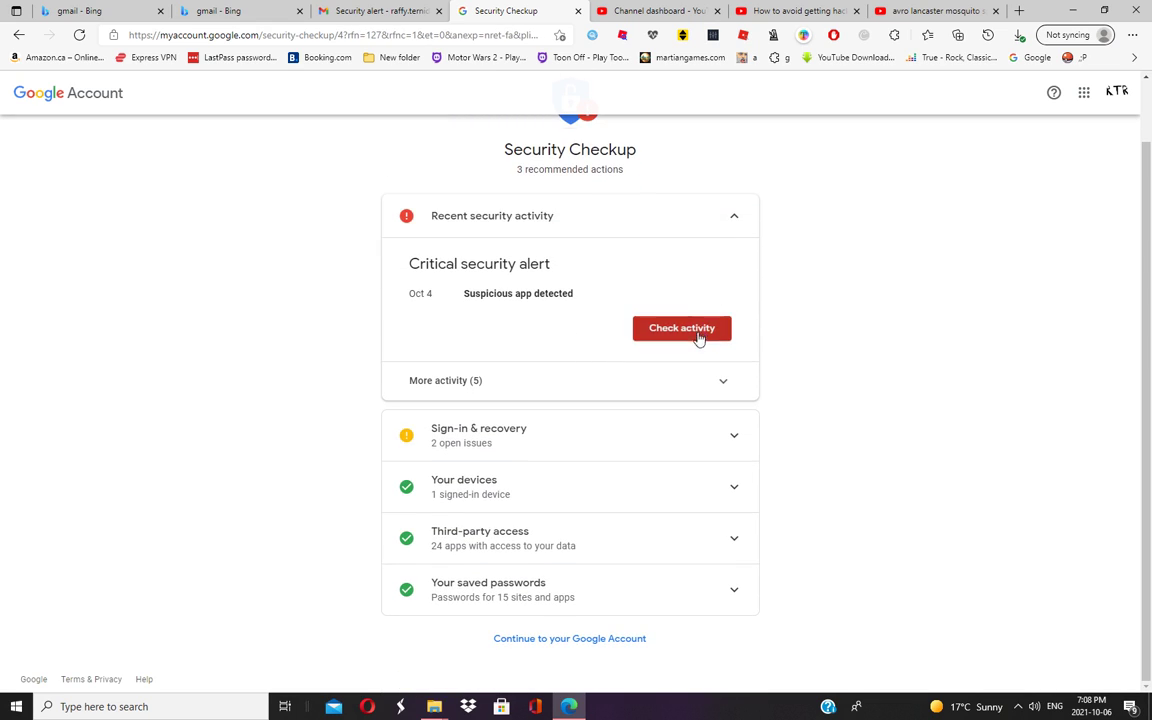
click(699, 334)
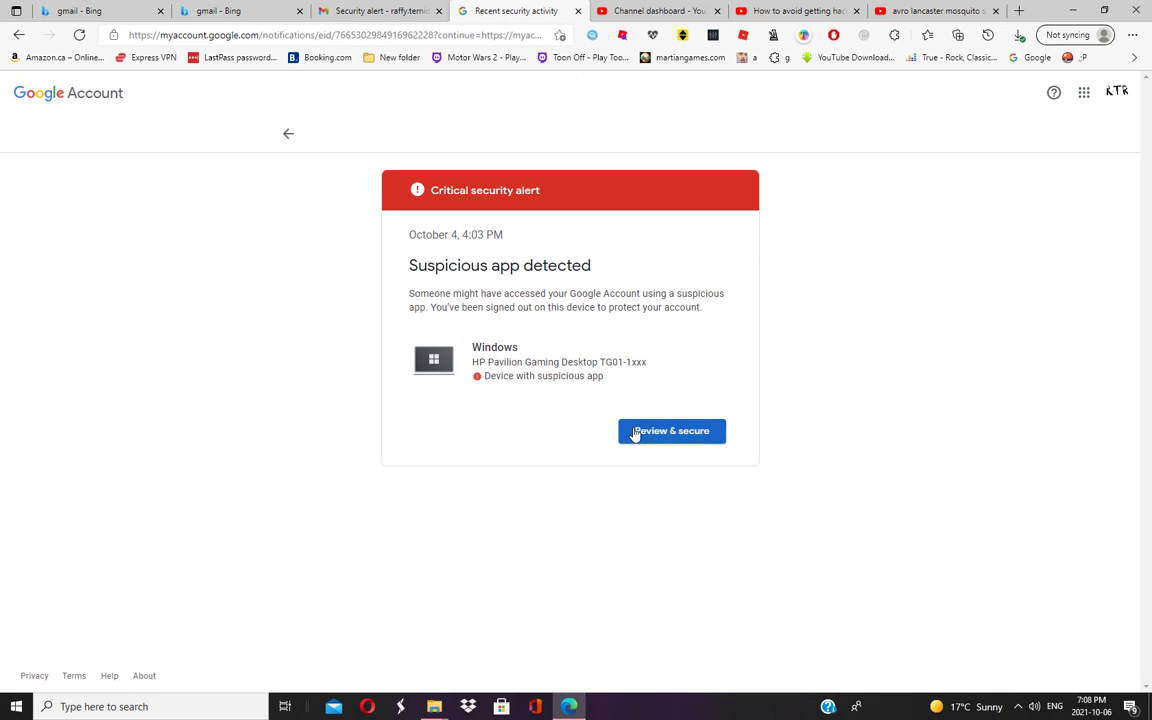
click(635, 433)
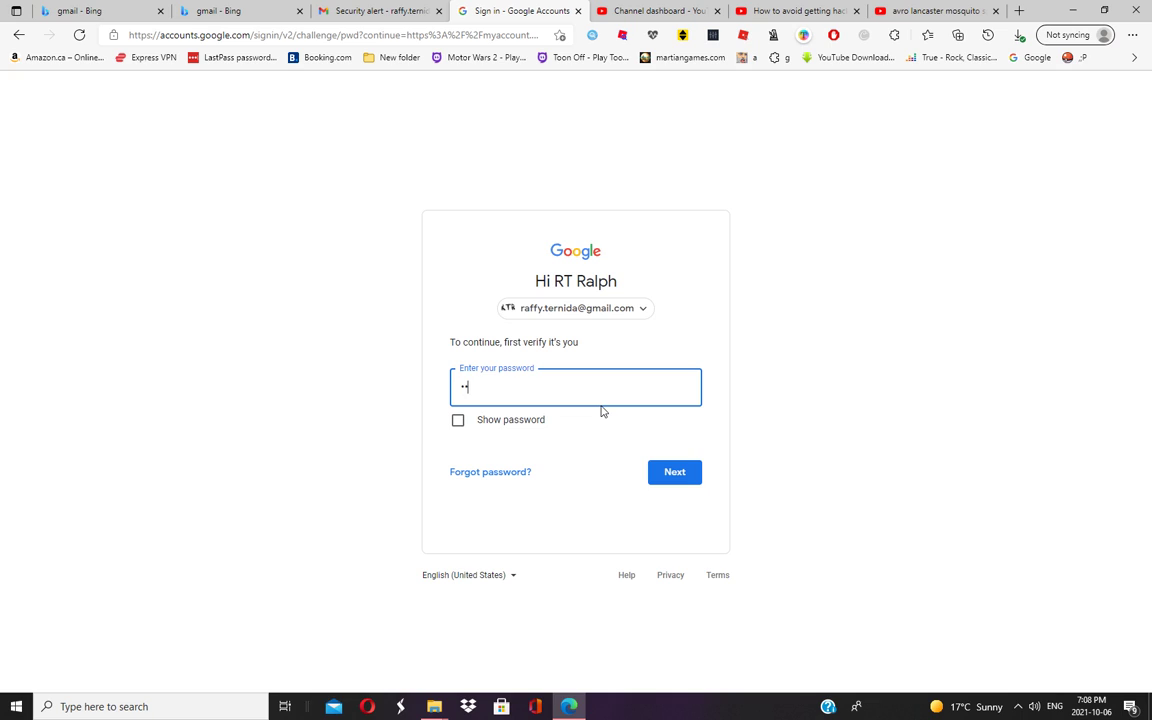
Re-enter the account password and expand the verify critical settings step.
text(••)
key(Return)
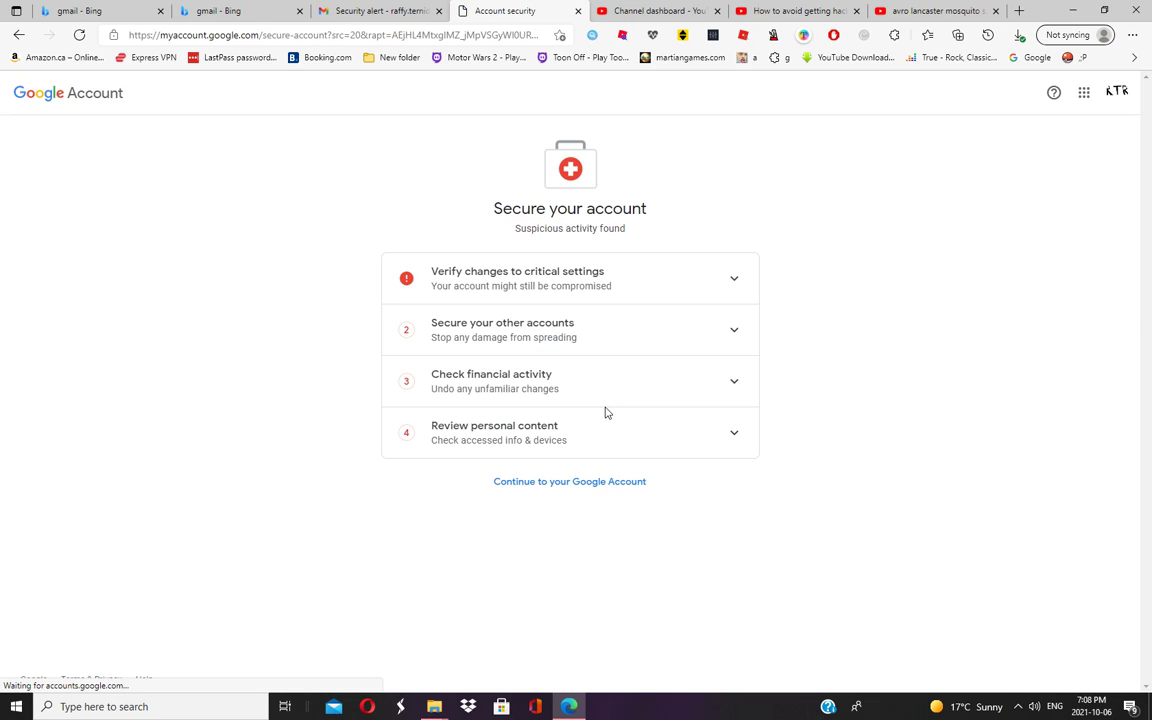
click(745, 287)
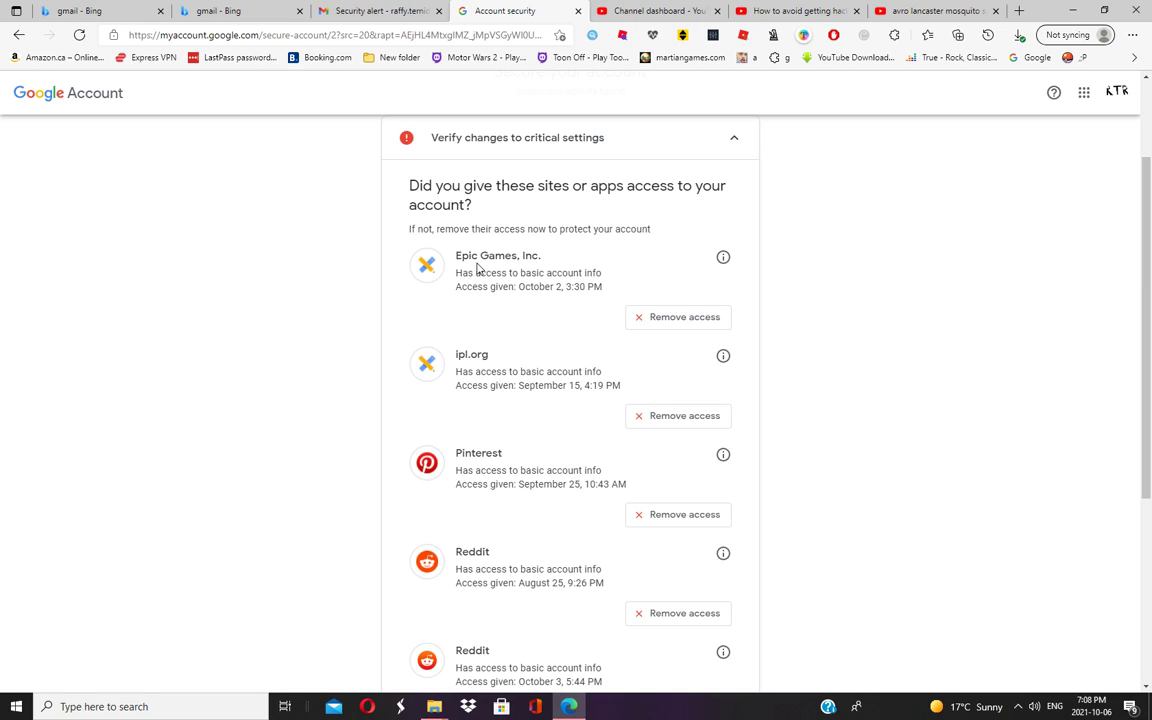
Remove Epic Games, Inc.'s access to the account and advance to securing other accounts.
drag(457, 256, 582, 262)
click(582, 262)
click(649, 318)
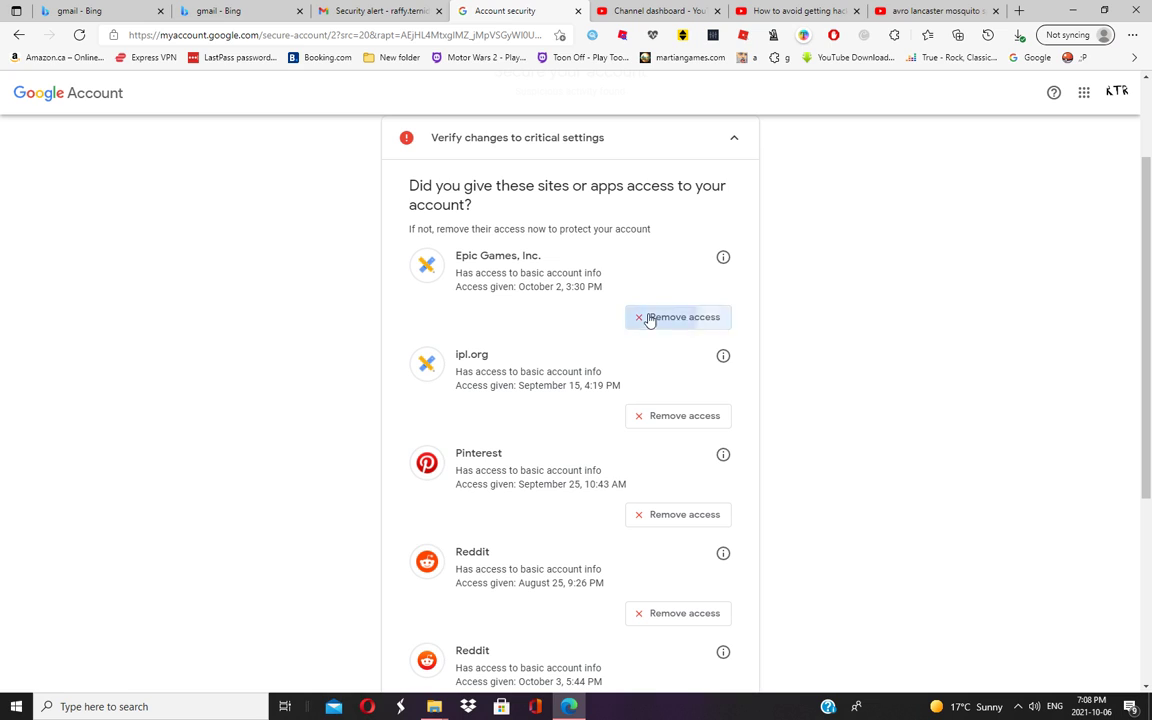
click(656, 419)
scroll(648, 398, down, 2)
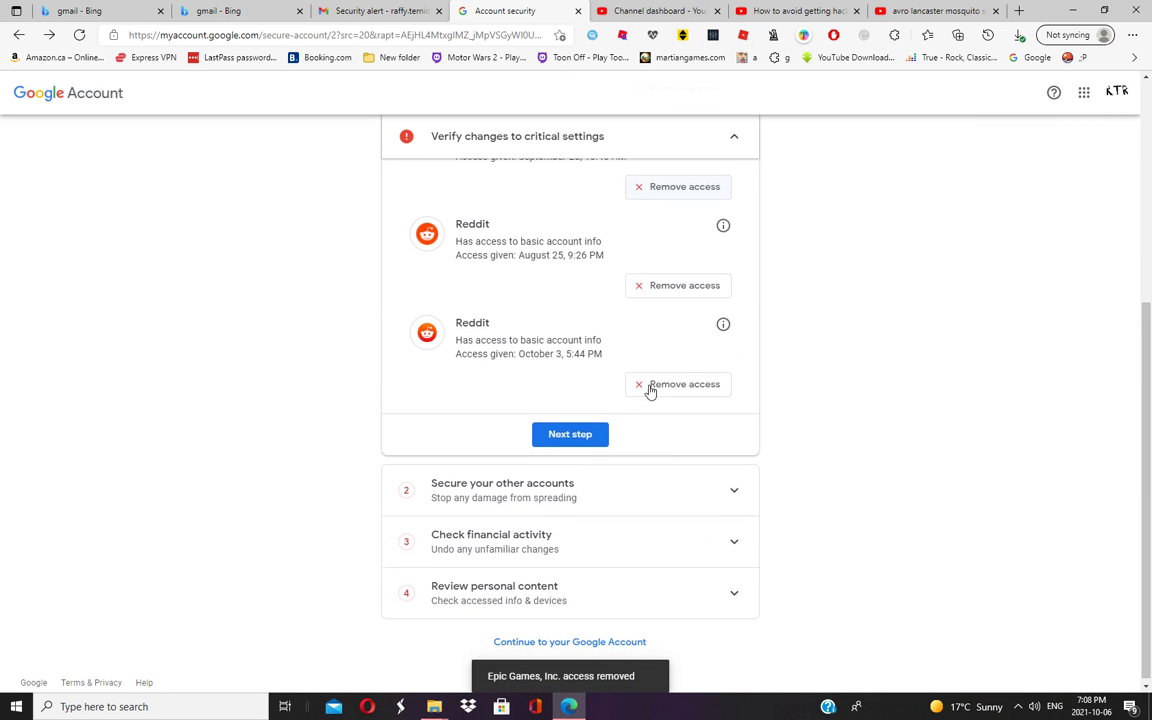
scroll(580, 430, up, 3)
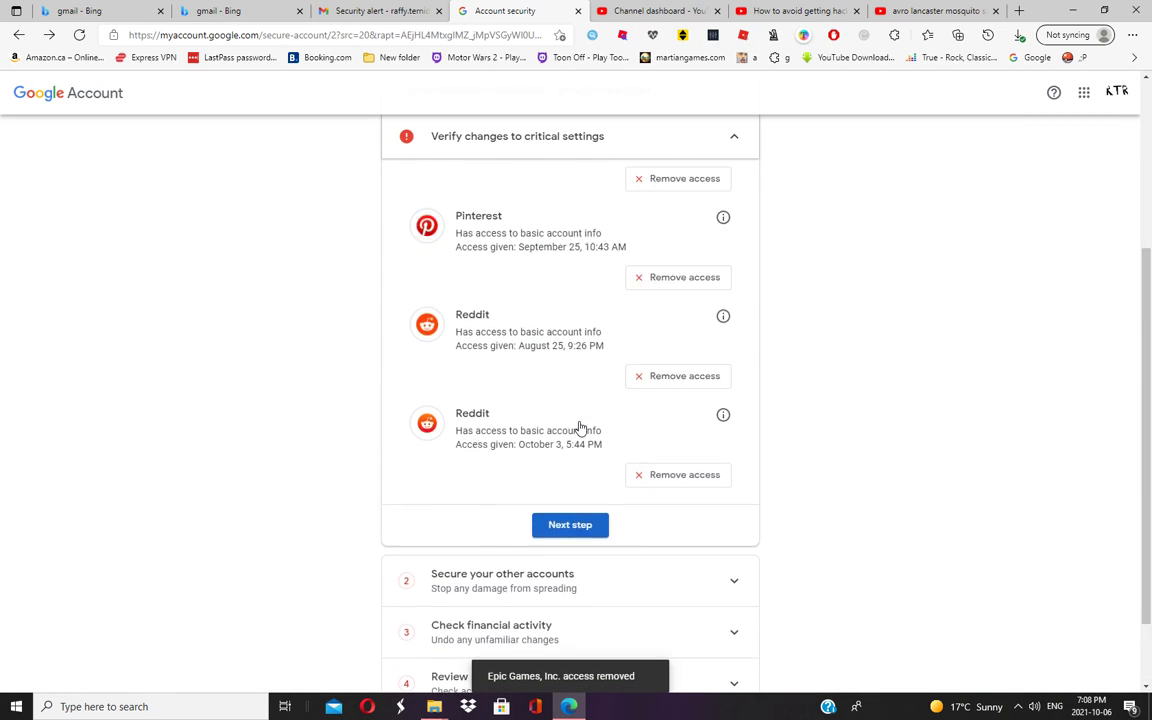
scroll(578, 436, down, 3)
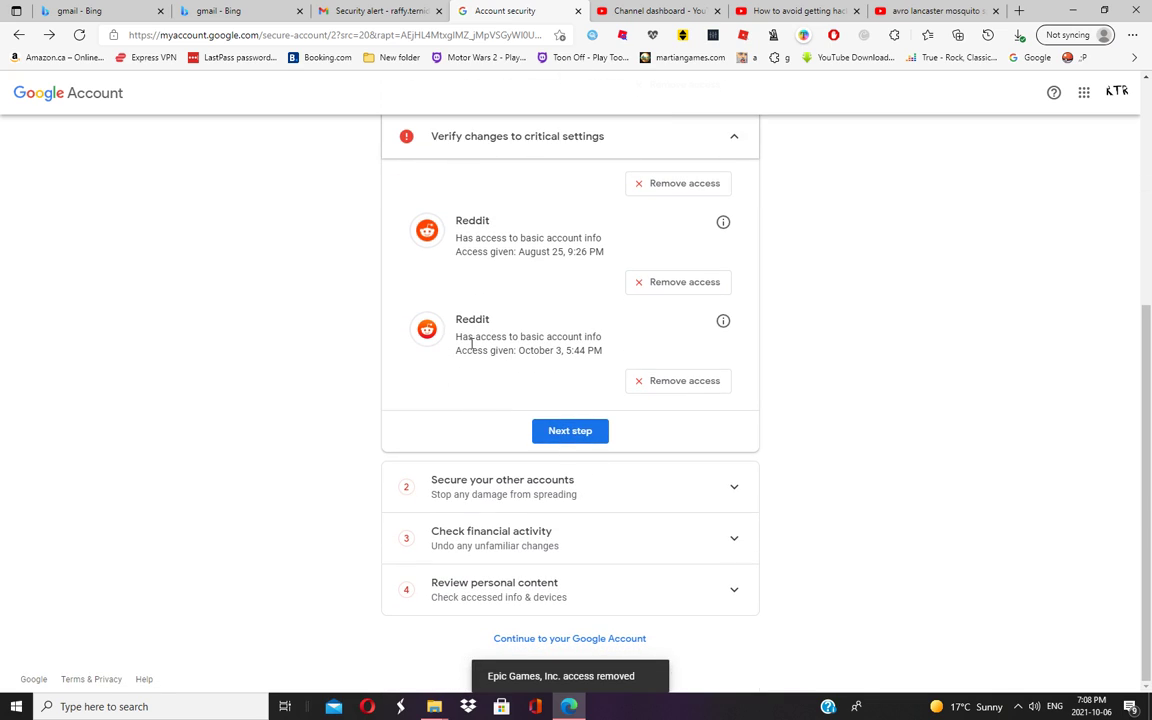
scroll(522, 362, up, 2)
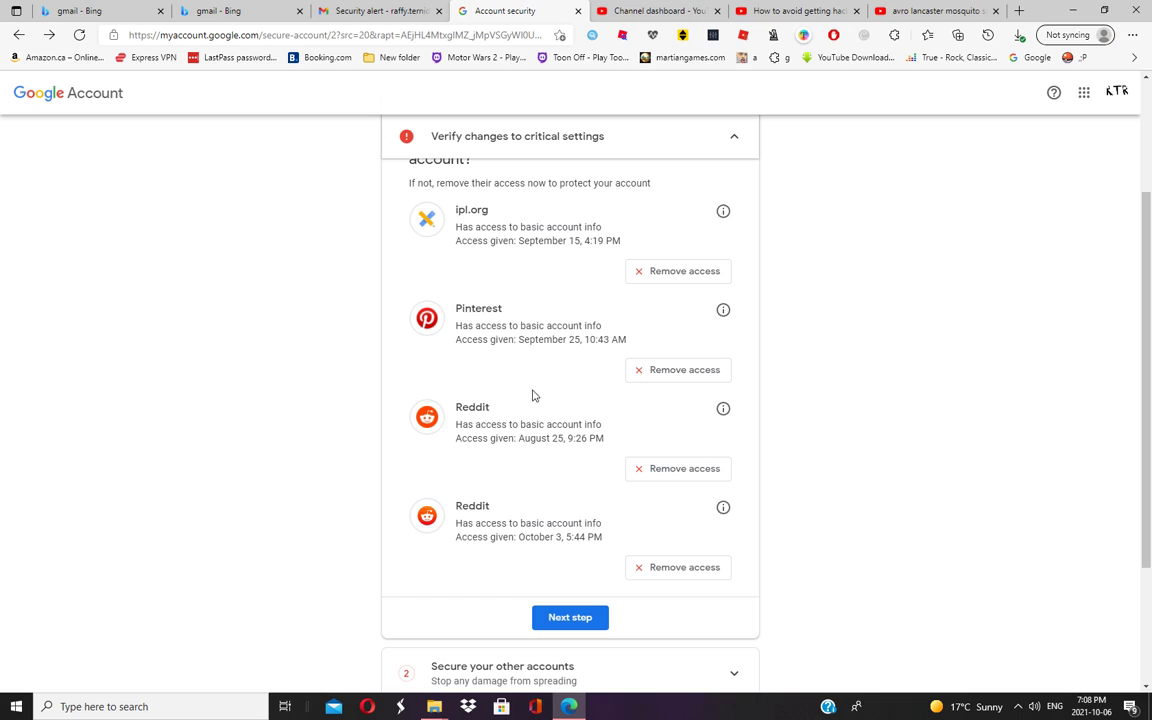
scroll(504, 296, up, 1)
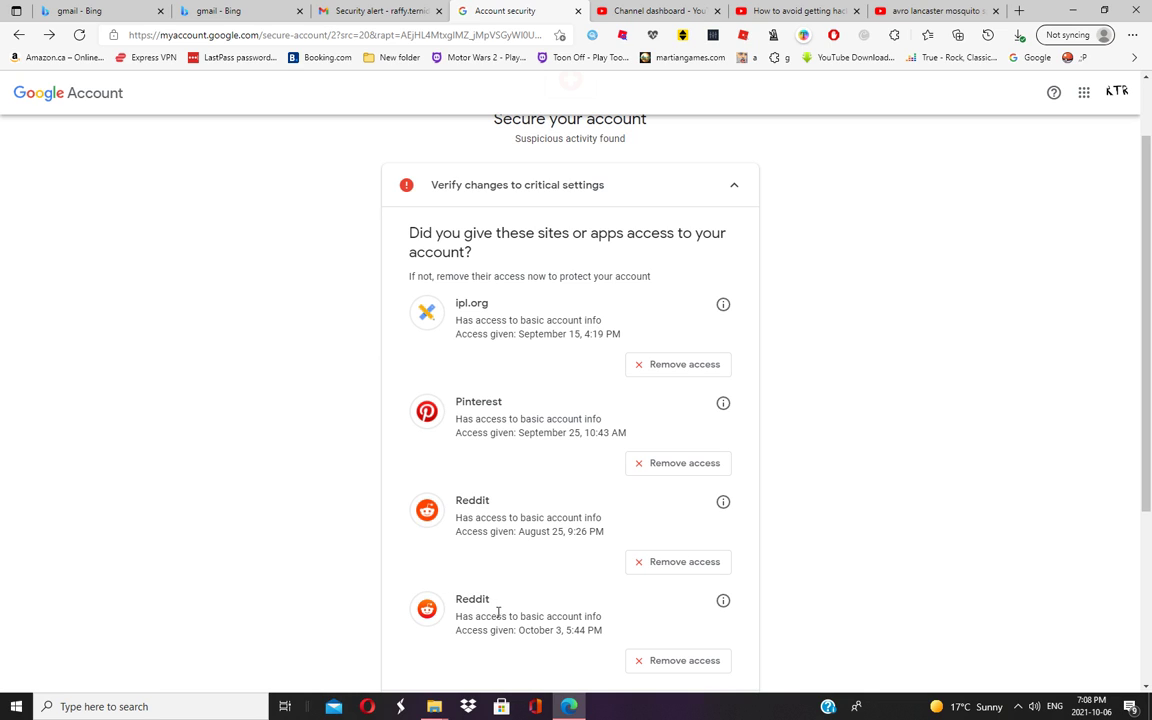
scroll(500, 605, down, 2)
click(572, 526)
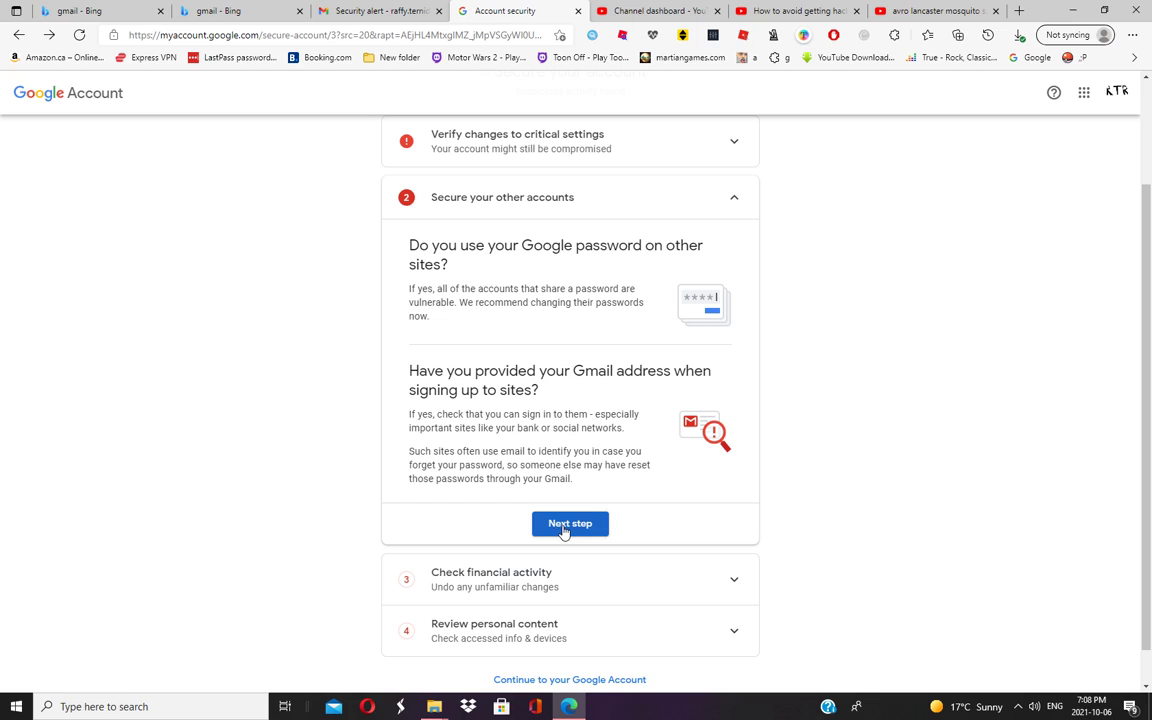
Advance through Check financial activity and Review personal content, then finish with Done.
click(565, 528)
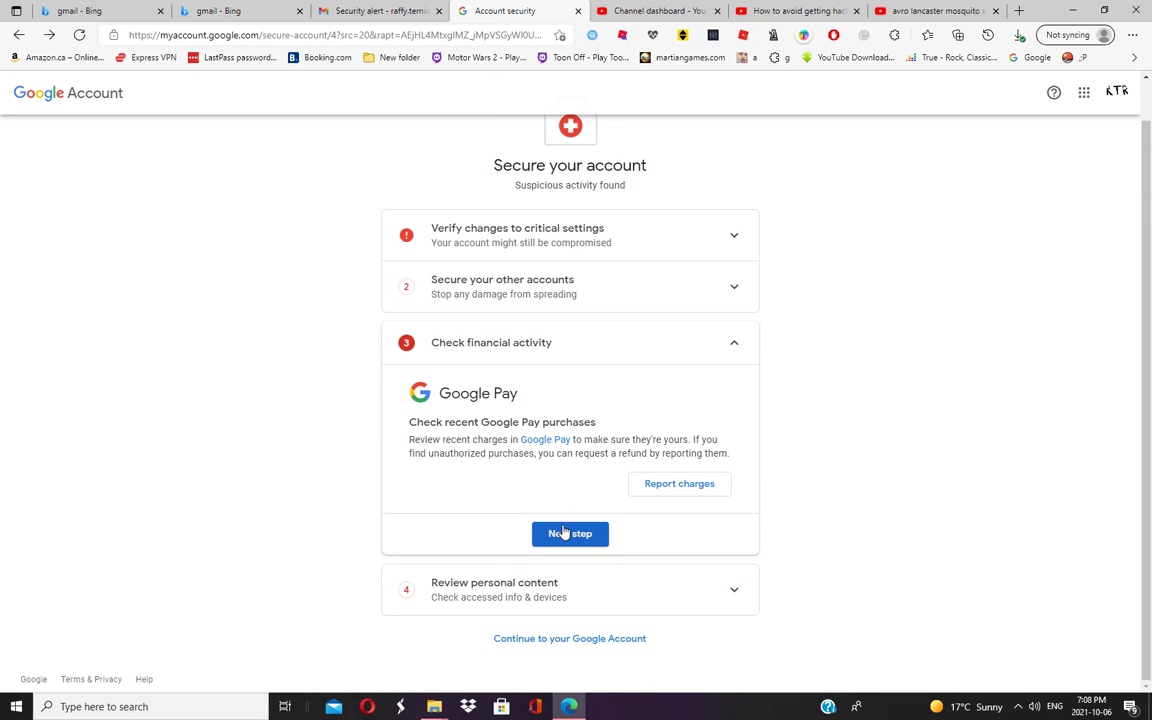
click(566, 538)
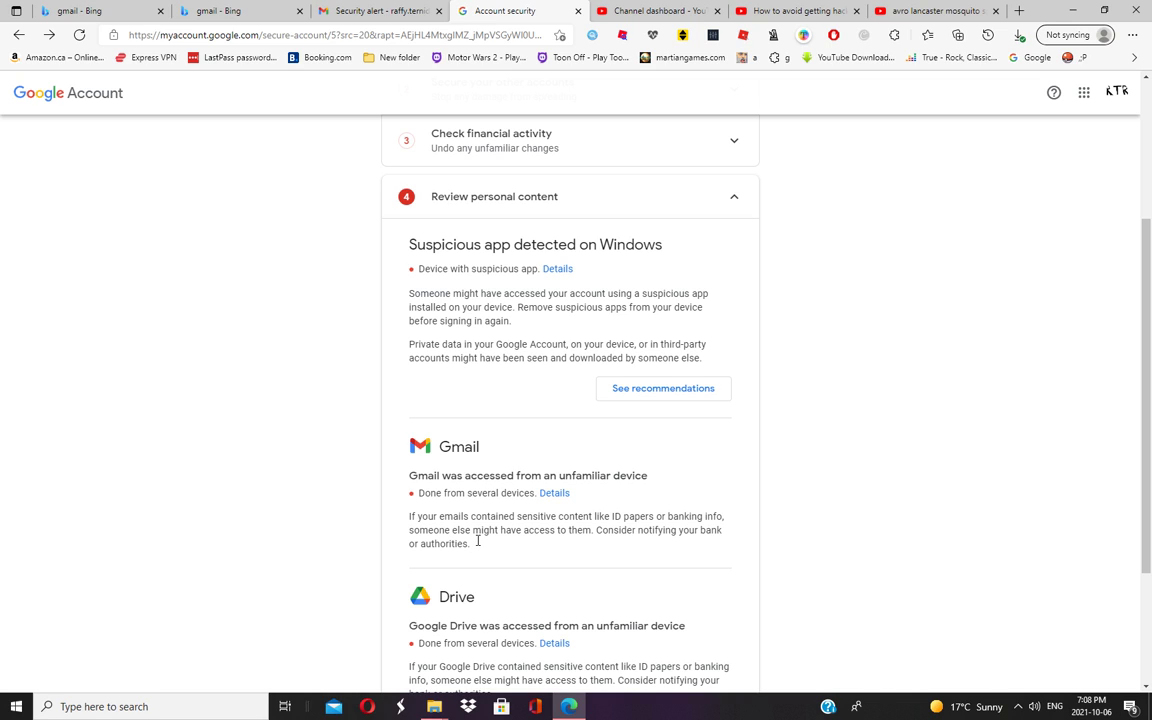
scroll(492, 460, down, 2)
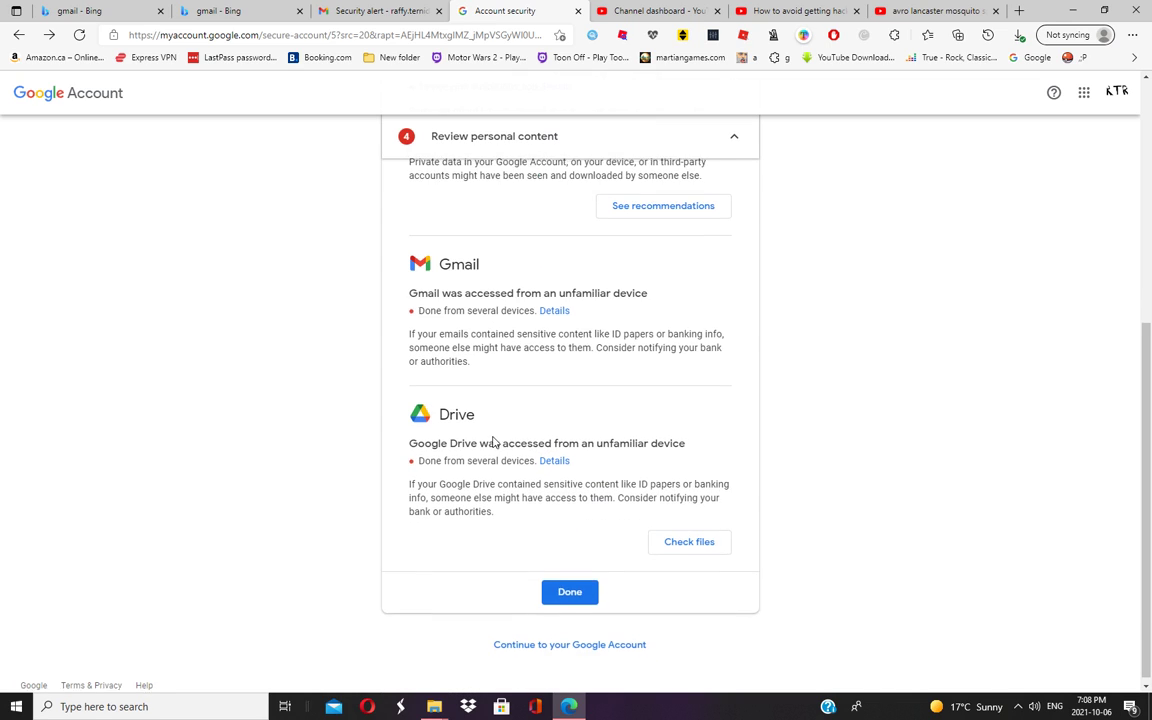
click(569, 589)
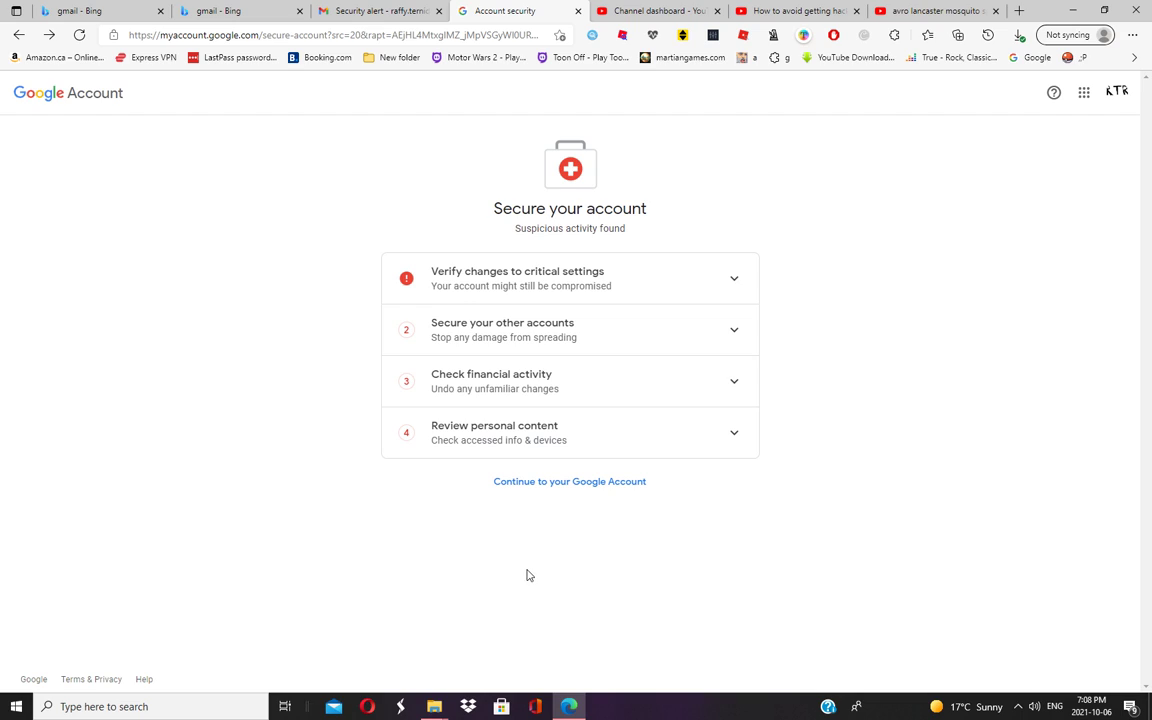